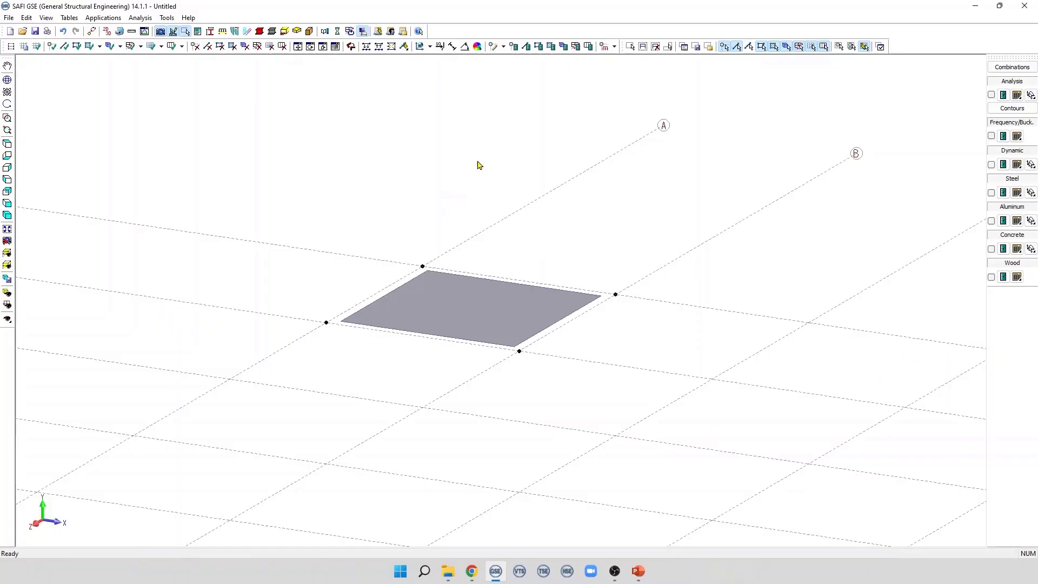
# - Drop down the loads menu beside the loads toolbar button
pyautogui.click(615, 46)
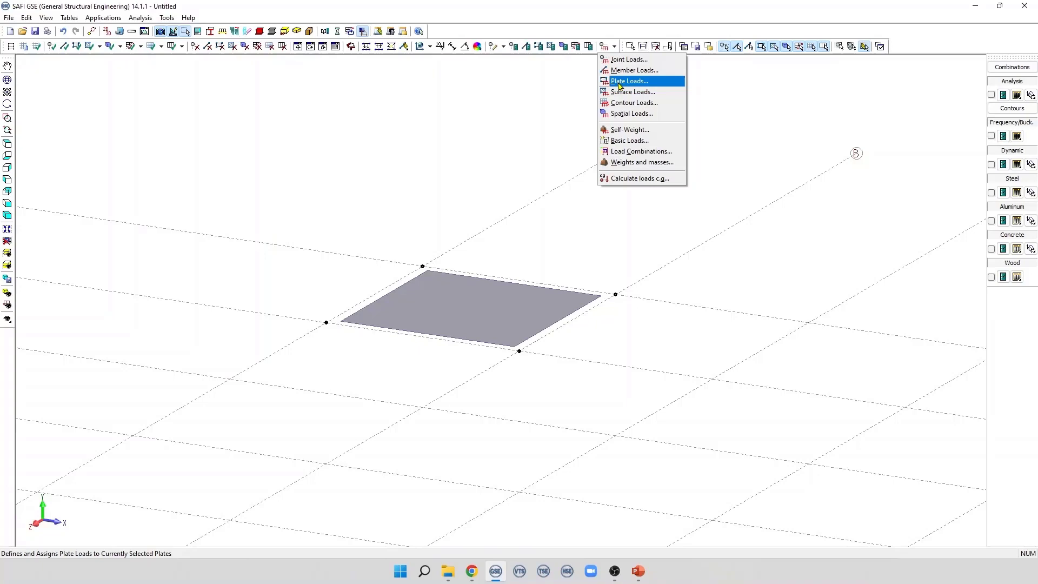
# - Open Plate Loads with the plate box-selected and start defining basic loads
pyautogui.click(620, 82)
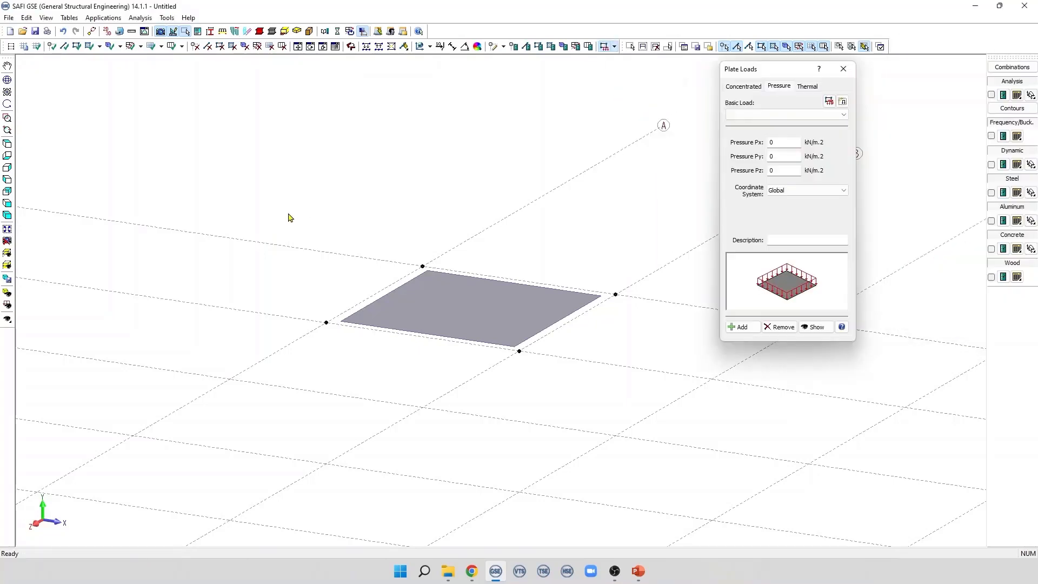
pyautogui.moveTo(279, 209); pyautogui.dragTo(698, 448)
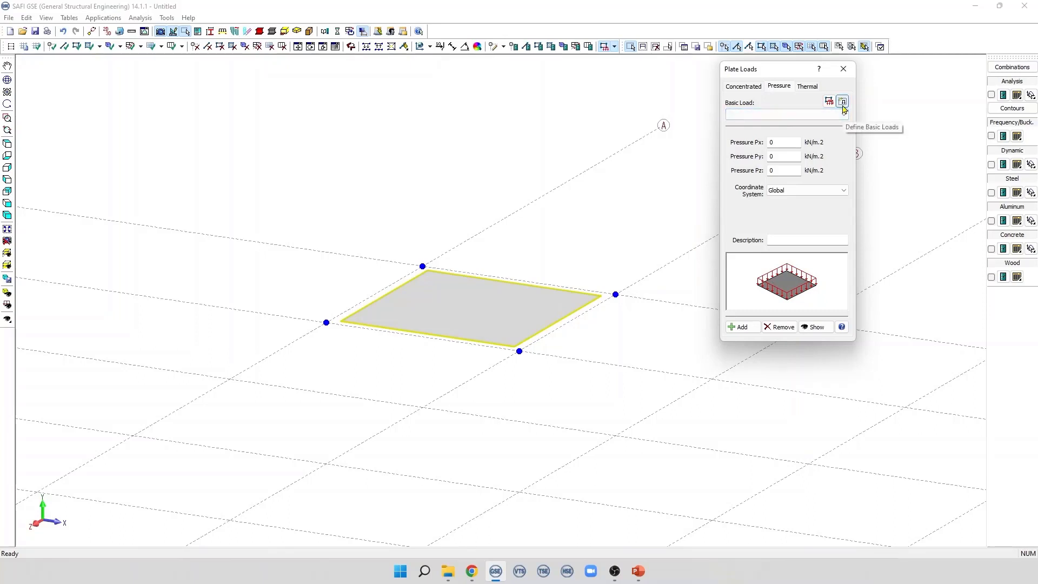
pyautogui.click(842, 102)
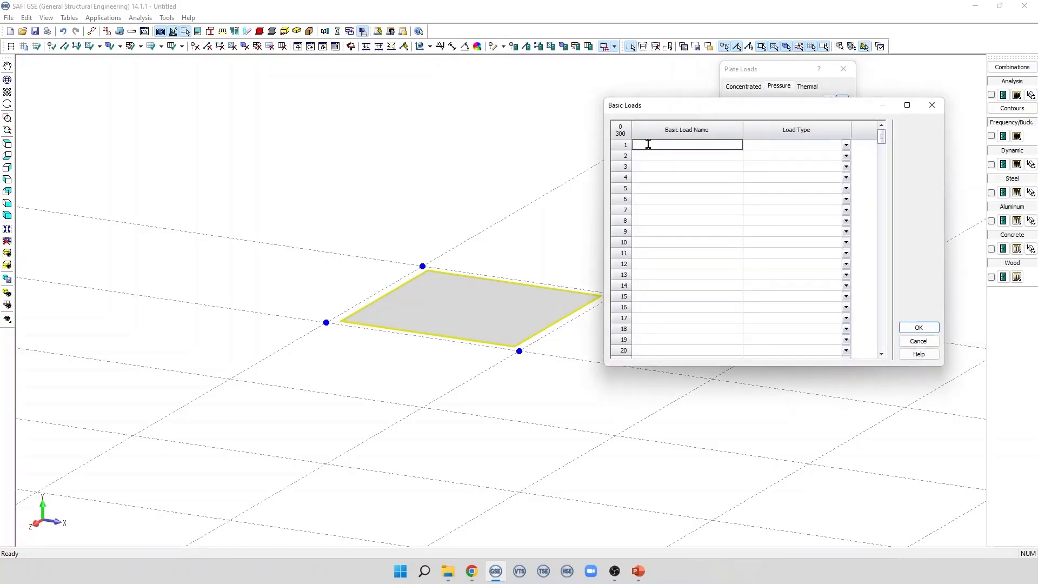
# - Add basic load 'static' as a General Static Load and pick 1 - static
pyautogui.write('static')
pyautogui.click(846, 145)
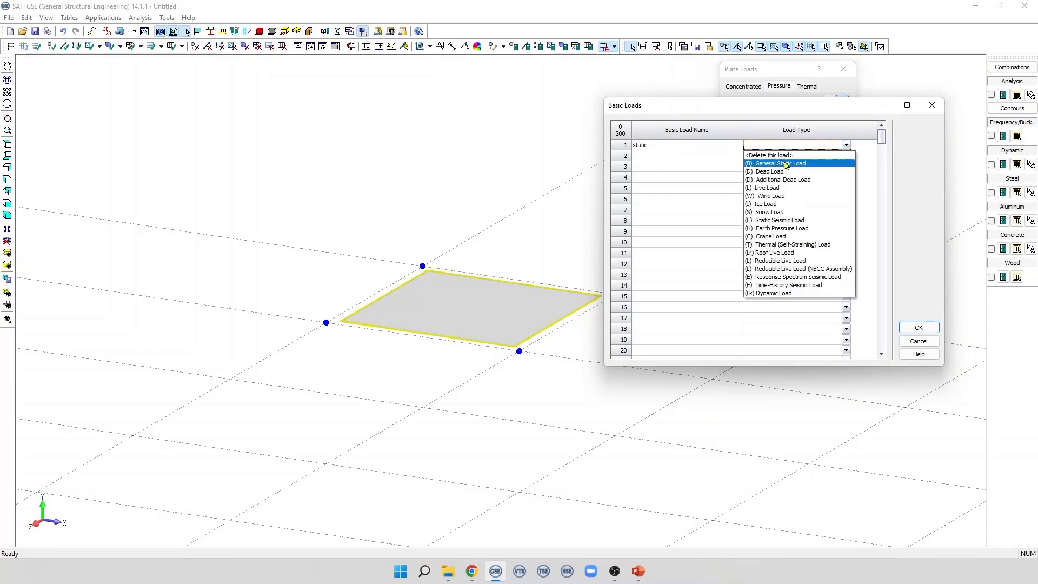
pyautogui.click(786, 163)
pyautogui.click(918, 328)
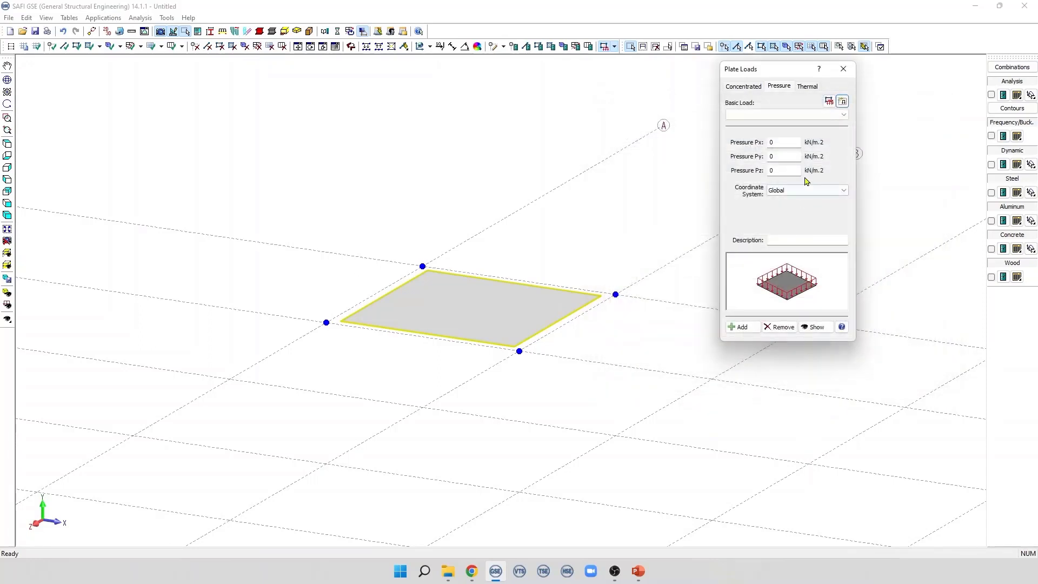
pyautogui.click(780, 115)
pyautogui.click(768, 127)
# - Review the Concentrated, Pressure and Thermal tabs, ending on Concentrated
pyautogui.click(752, 87)
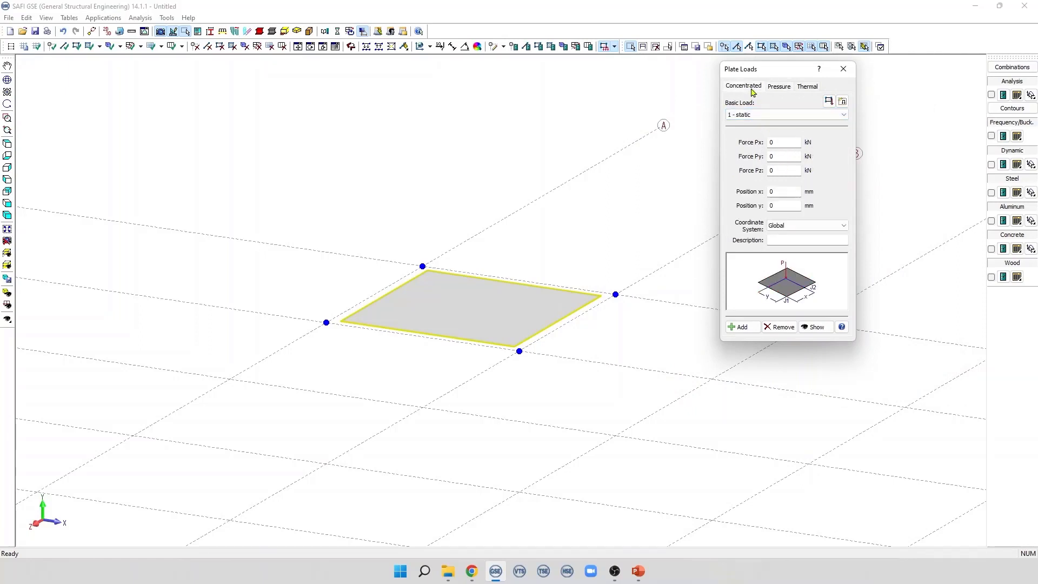
pyautogui.click(779, 88)
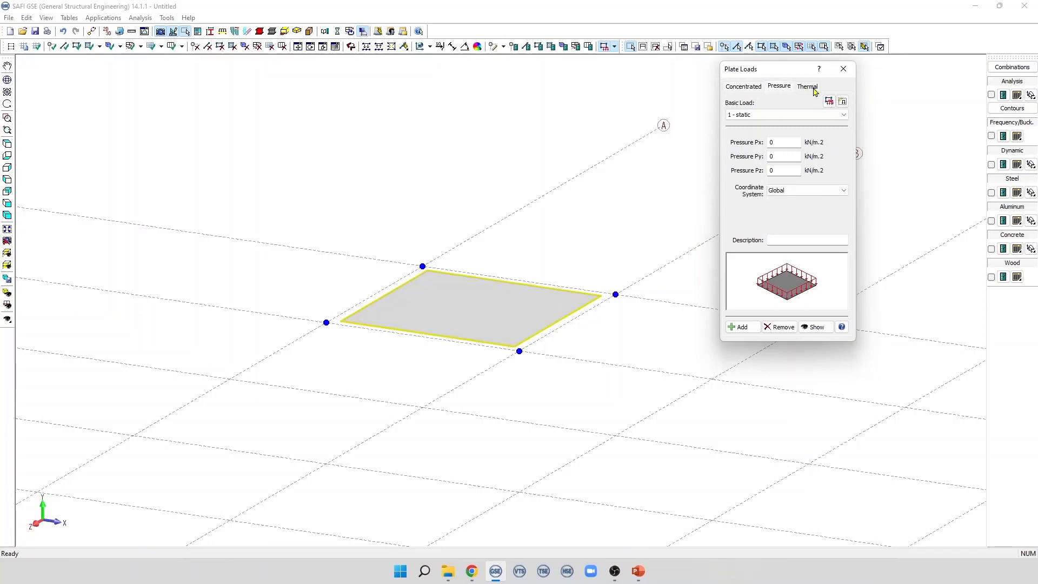
pyautogui.click(814, 89)
pyautogui.click(750, 88)
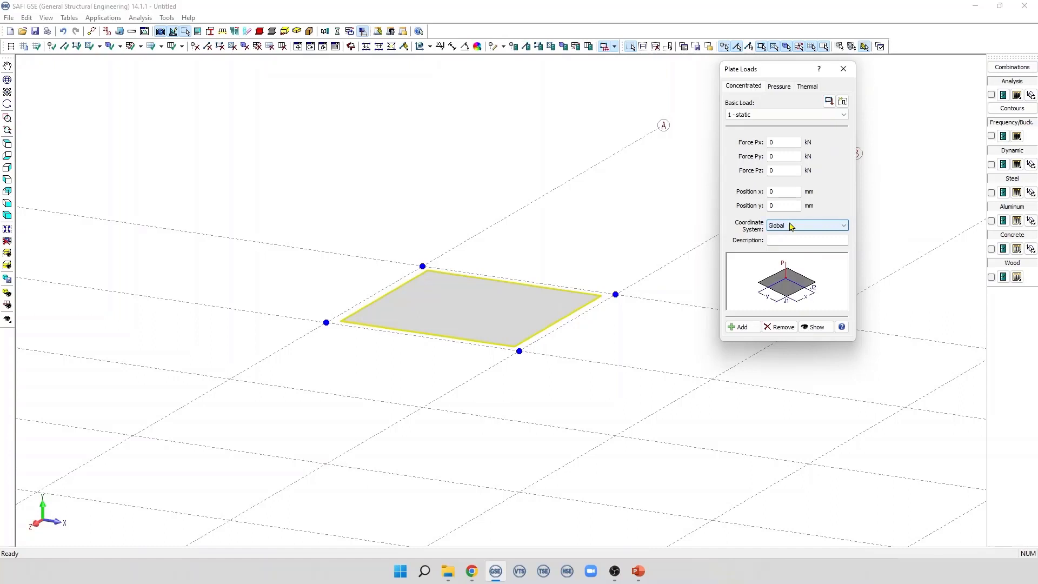
# - Keep the Global coordinate system, enter Force Py -10 kN, and view the plate from the top
pyautogui.click(791, 226)
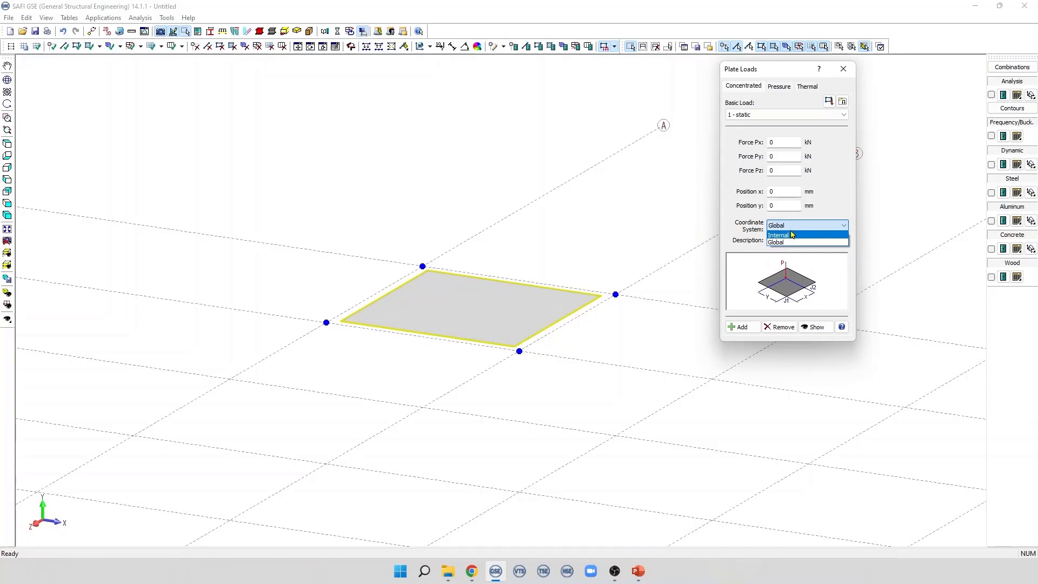
pyautogui.click(815, 203)
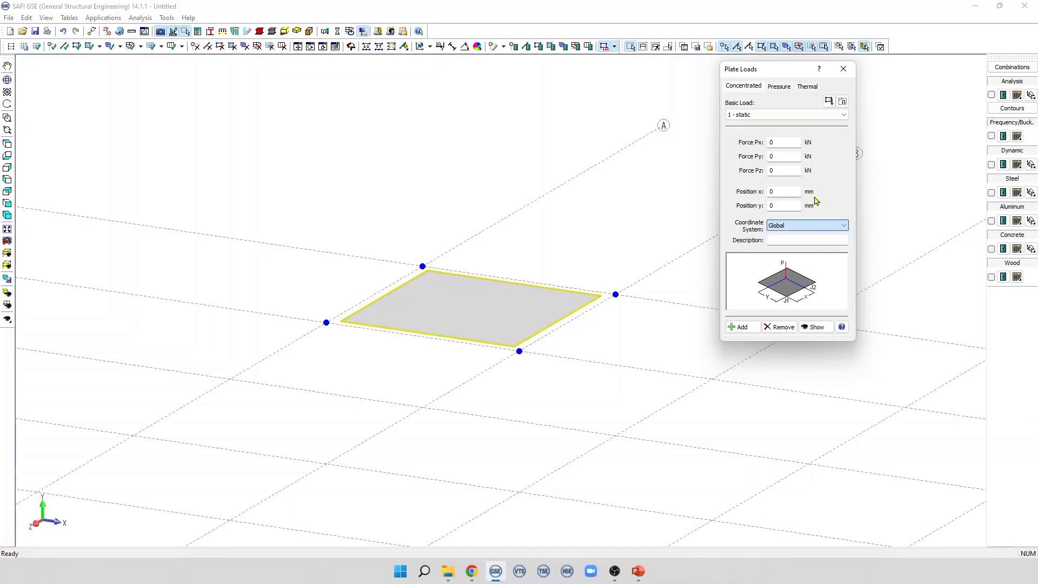
pyautogui.click(770, 157)
pyautogui.write('-1')
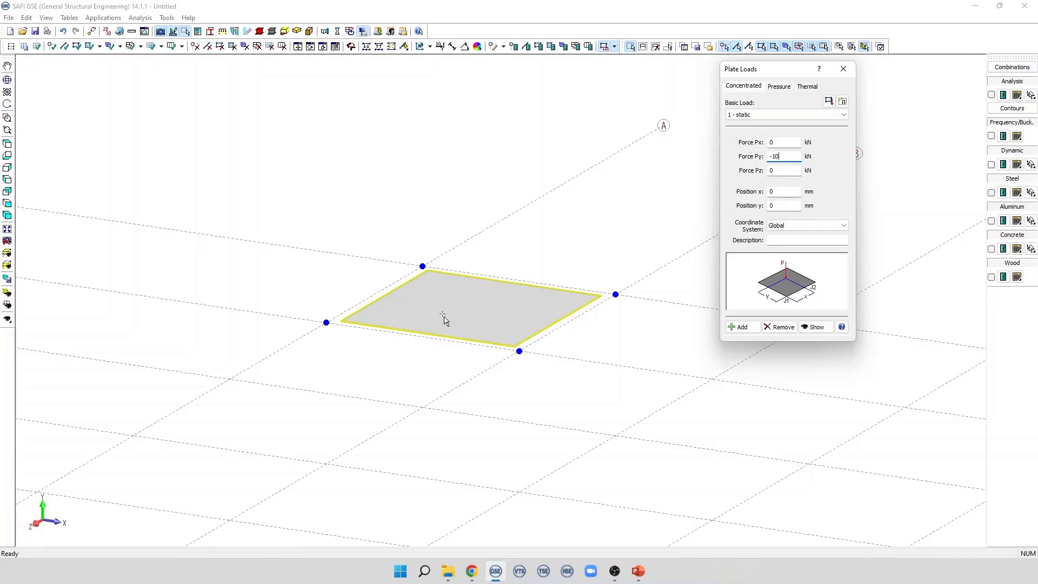
pyautogui.hotkey('ctrl', 't')
pyautogui.scroll(-2, 320, 181)
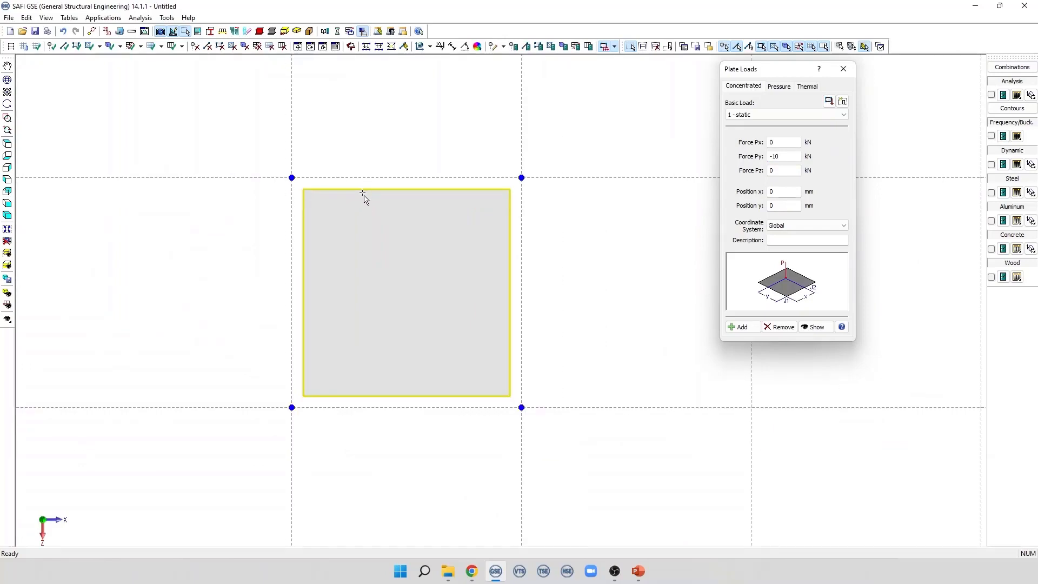
# - Add the -10 kN concentrated load at position x 100, y 100 mm
pyautogui.moveTo(364, 199); pyautogui.dragTo(301, 178, button='middle')
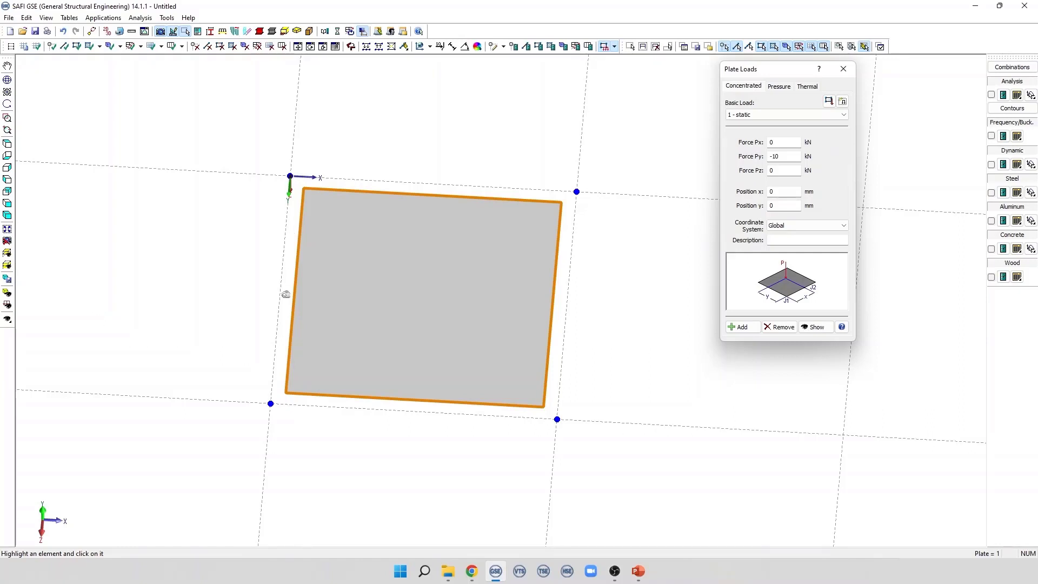
pyautogui.doubleClick(782, 193)
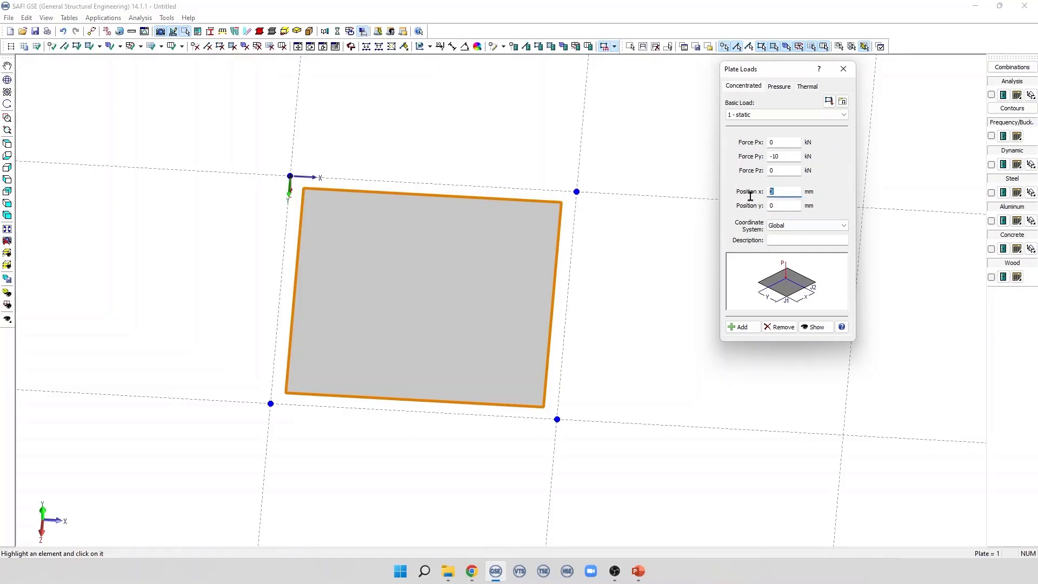
pyautogui.write('1')
pyautogui.doubleClick(784, 205)
pyautogui.write('100')
pyautogui.click(738, 327)
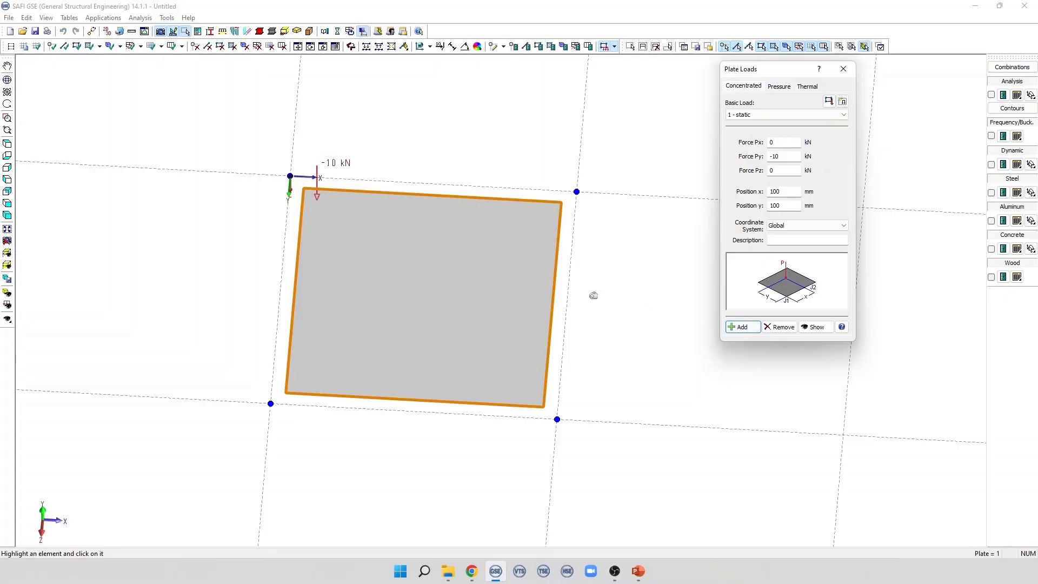
# - Turn on Show so the applied concentrated load is drawn on the plate
pyautogui.scroll(3, 316, 208)
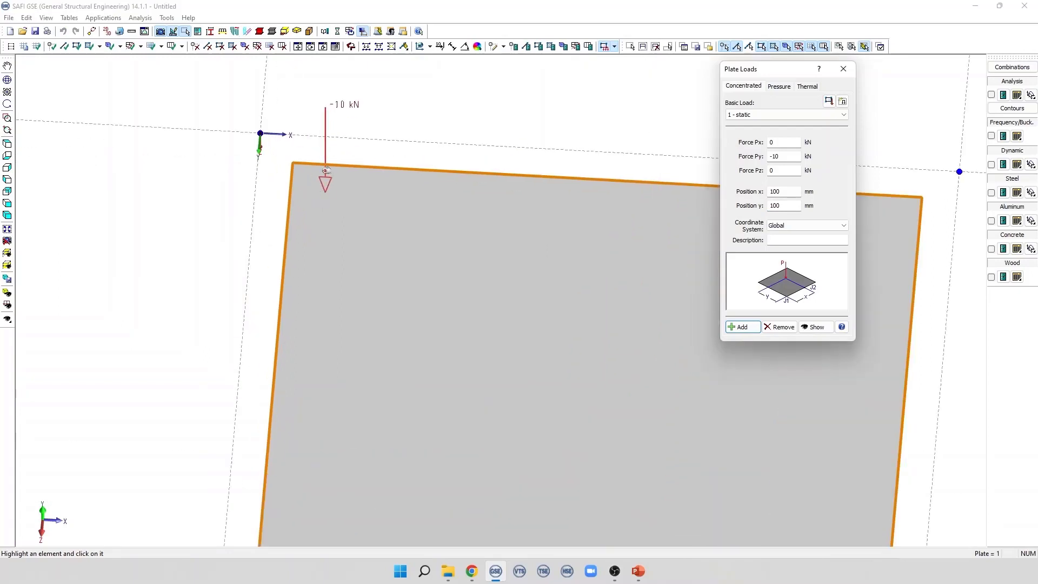
pyautogui.scroll(-3, 325, 170)
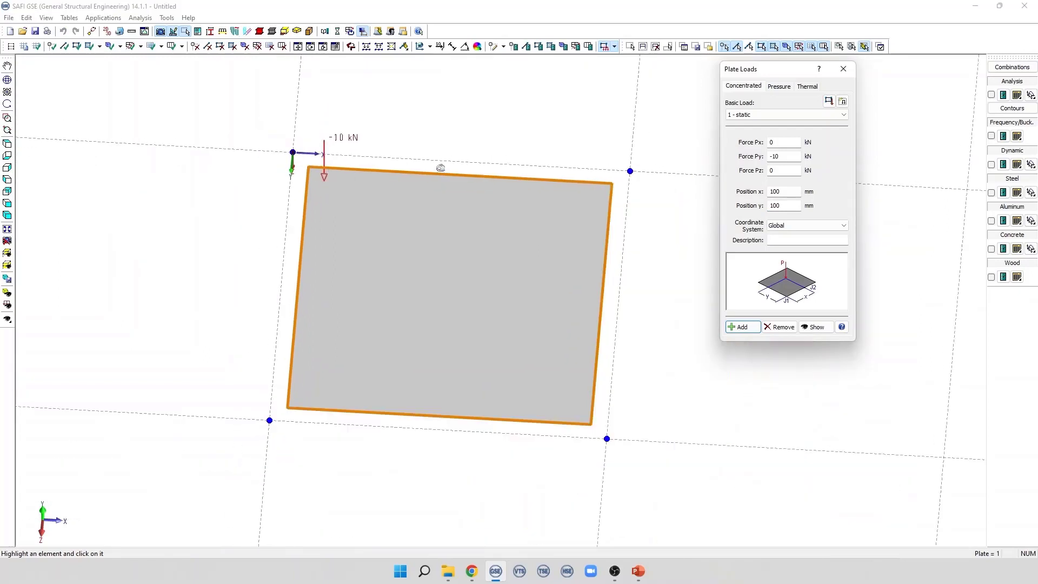
pyautogui.click(7, 304)
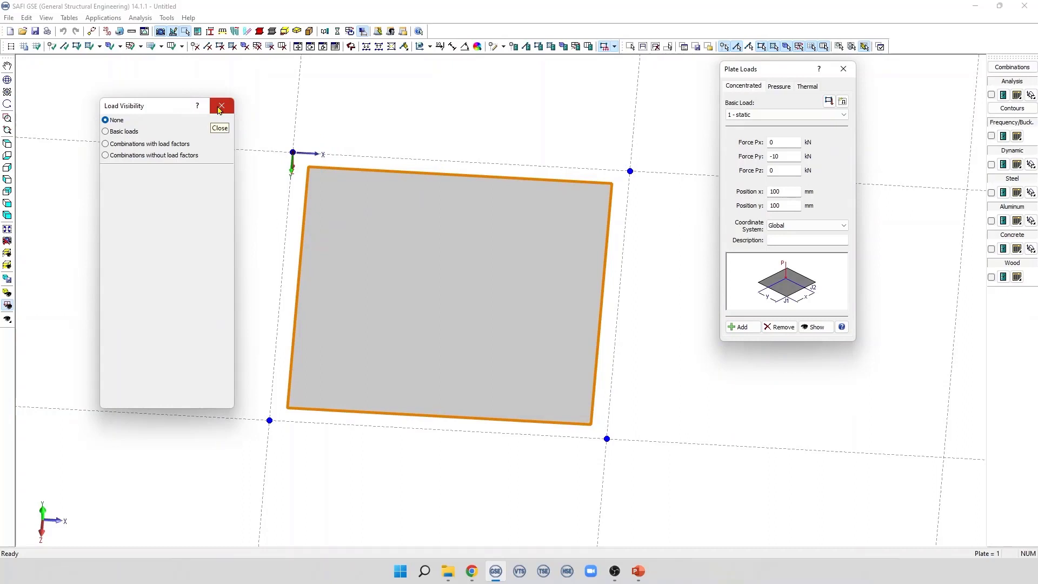
pyautogui.click(219, 112)
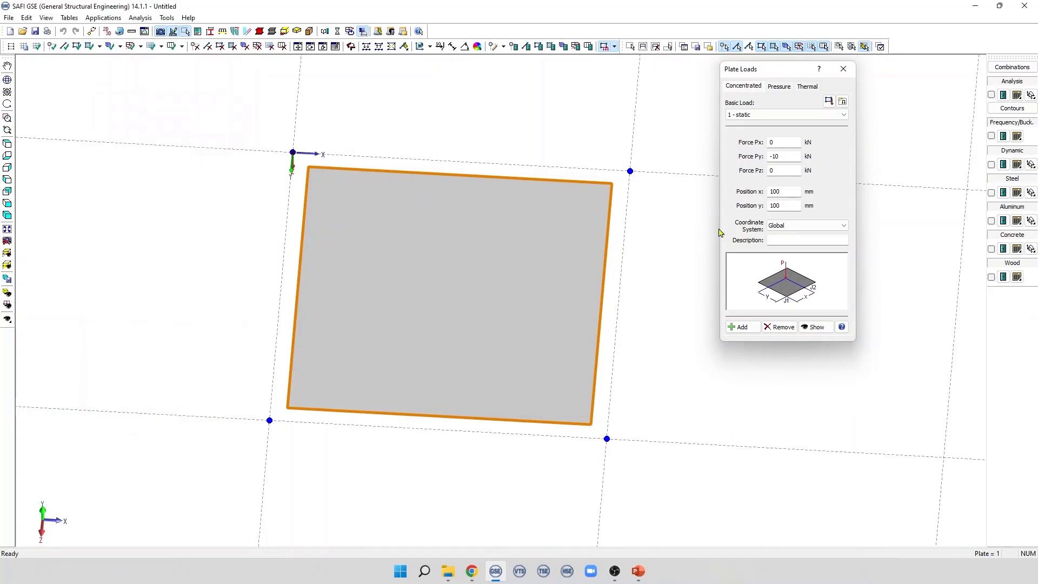
pyautogui.click(826, 331)
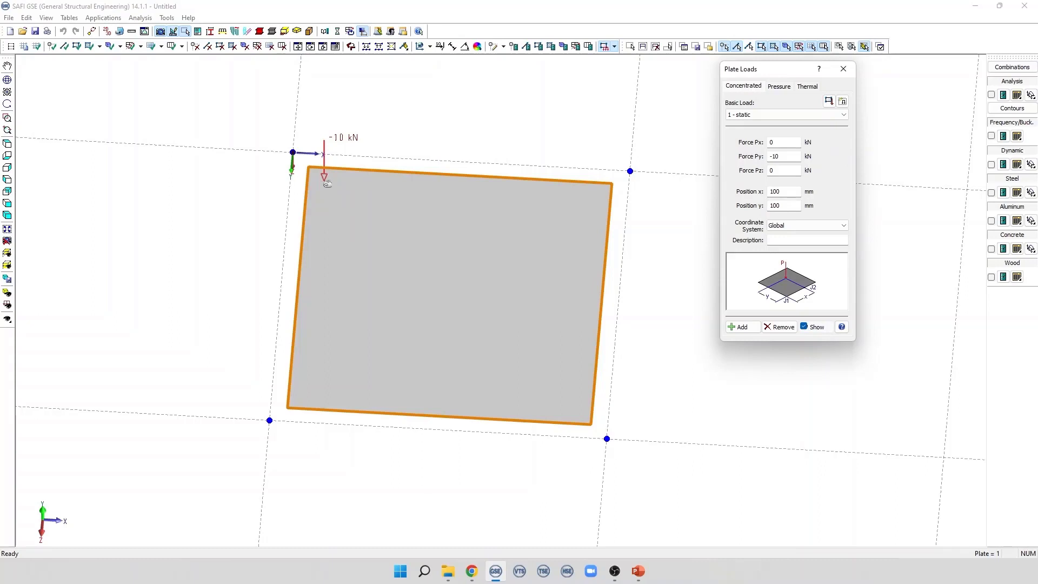
# - Delete the '1 - static' row from the Concentrated Plate Loads table and confirm
pyautogui.click(829, 103)
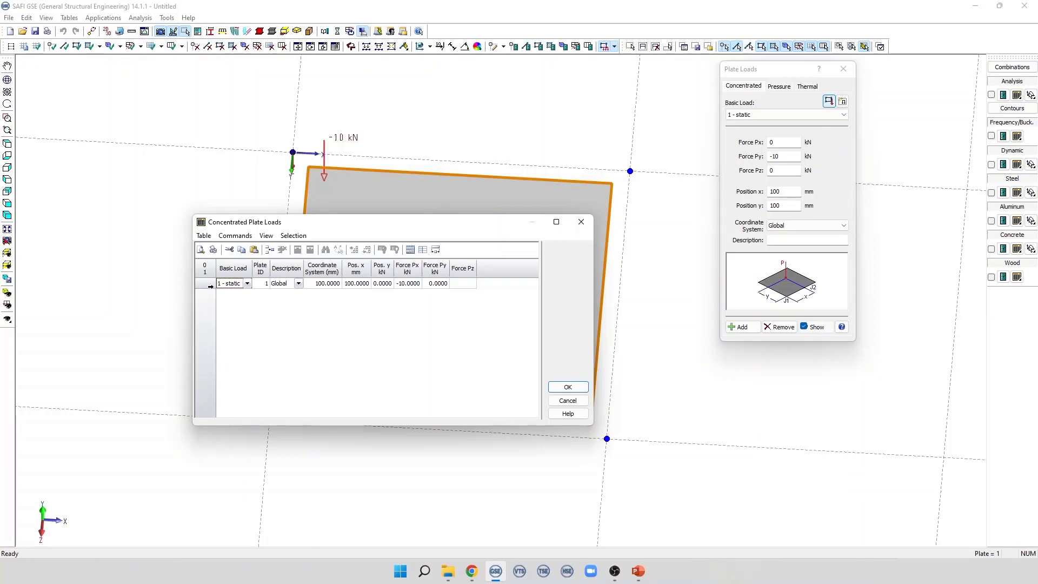
pyautogui.click(206, 284)
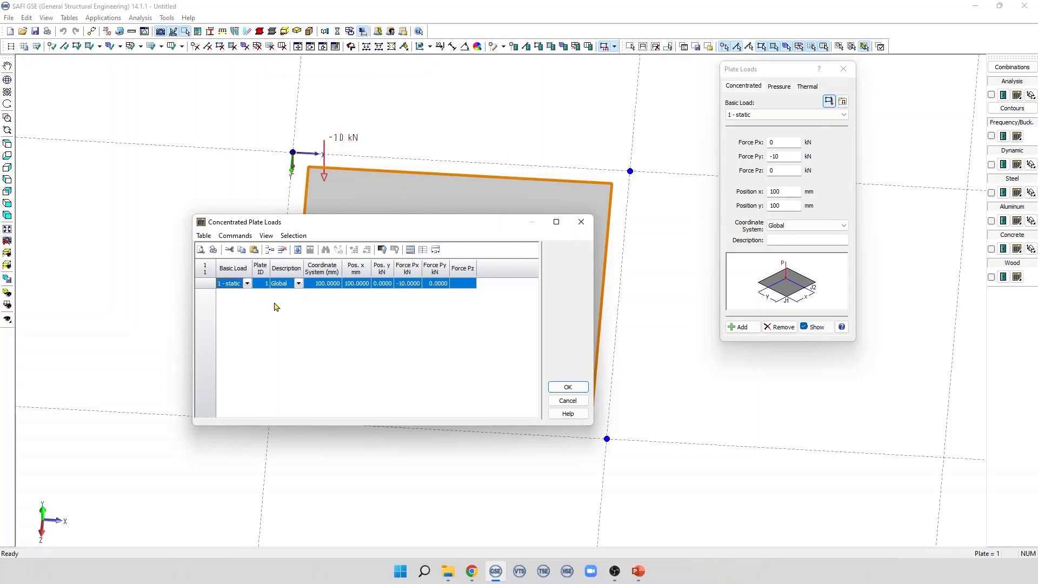
pyautogui.press('Delete')
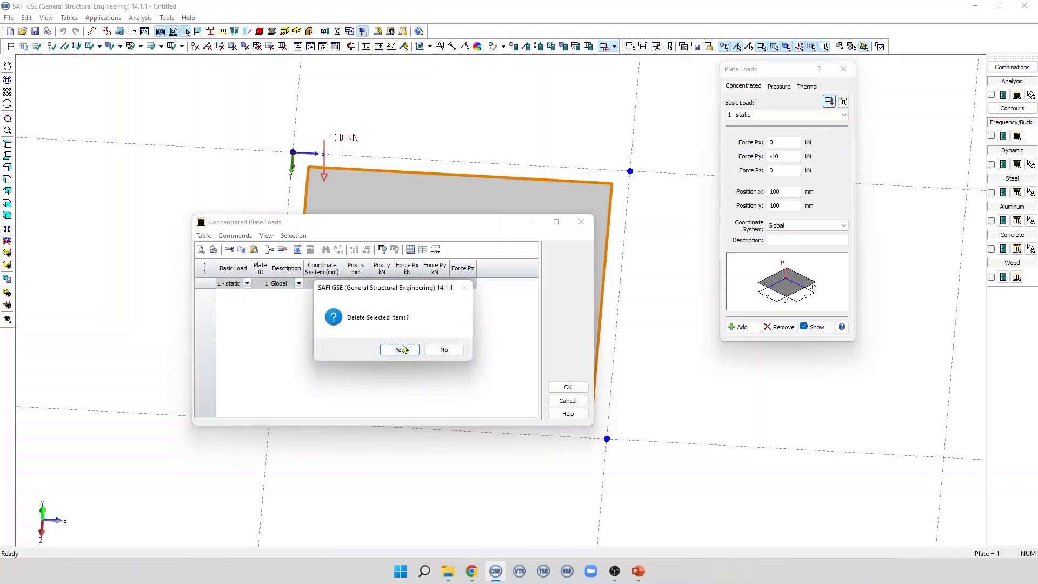
pyautogui.click(400, 349)
pyautogui.click(568, 386)
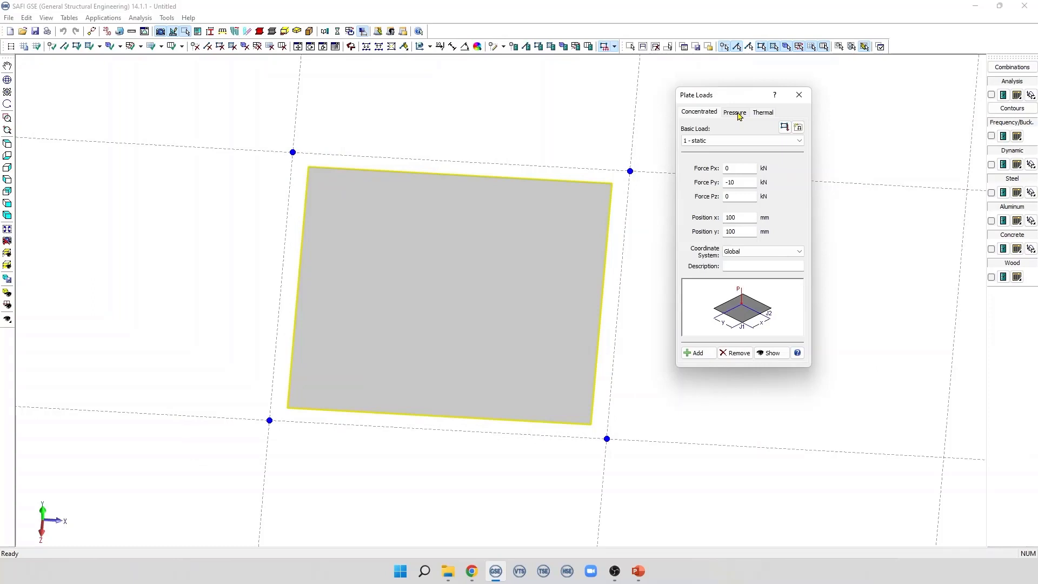
# - Add a Pressure Py of -2 kN/m² to the plate, overwriting its existing load
pyautogui.click(737, 112)
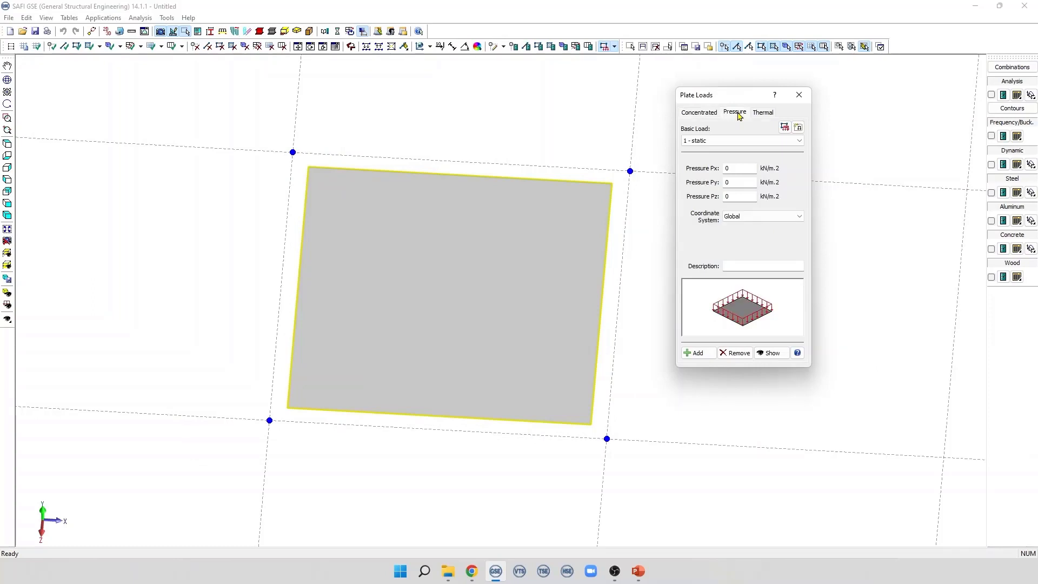
pyautogui.click(735, 179)
pyautogui.moveTo(735, 179); pyautogui.dragTo(713, 184)
pyautogui.write('-')
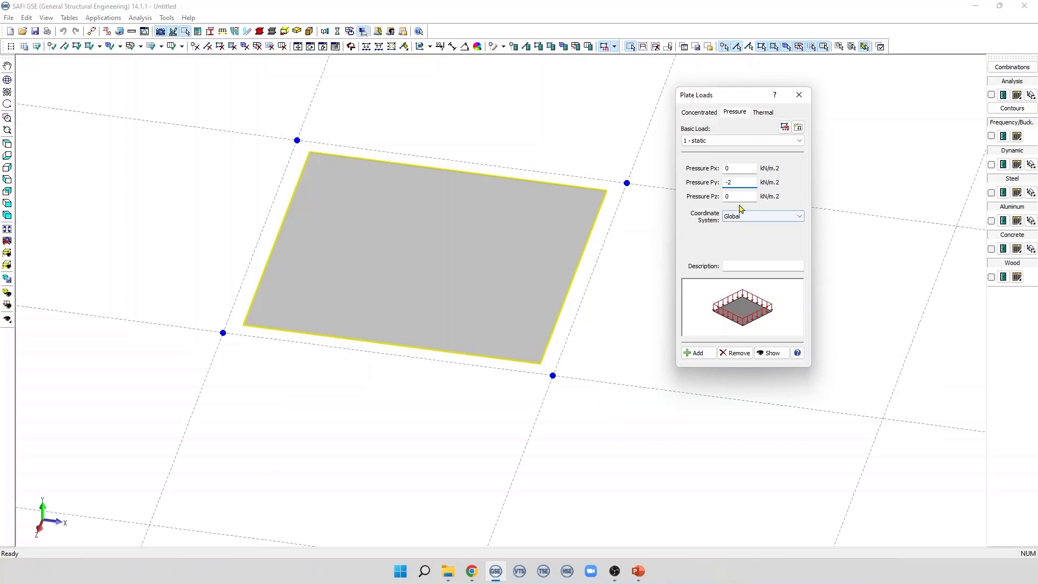
pyautogui.write('2')
pyautogui.click(697, 353)
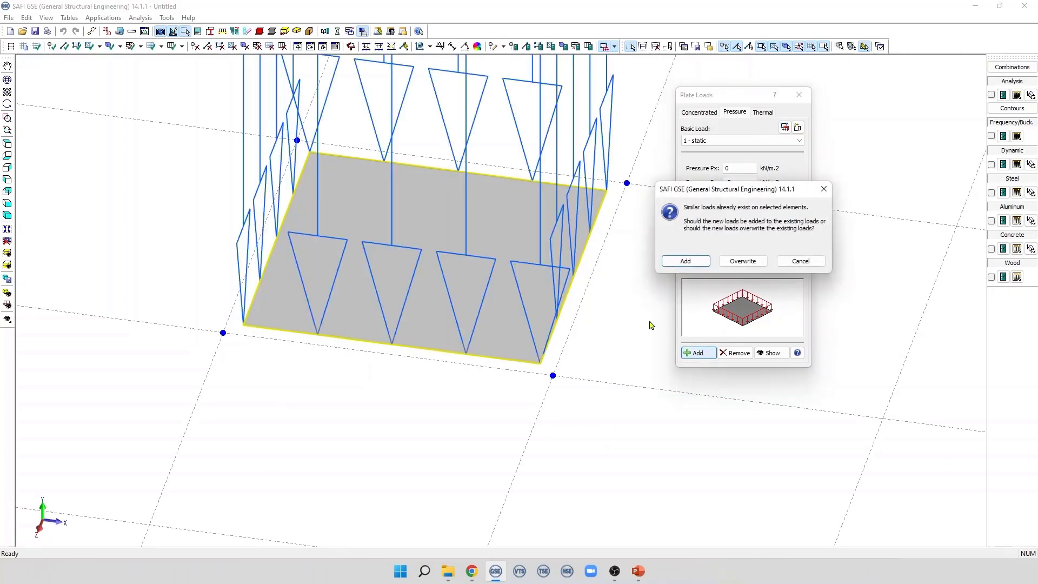
pyautogui.click(745, 262)
# - Show the pressure load arrows and keep the Global coordinate system
pyautogui.scroll(-3, 498, 368)
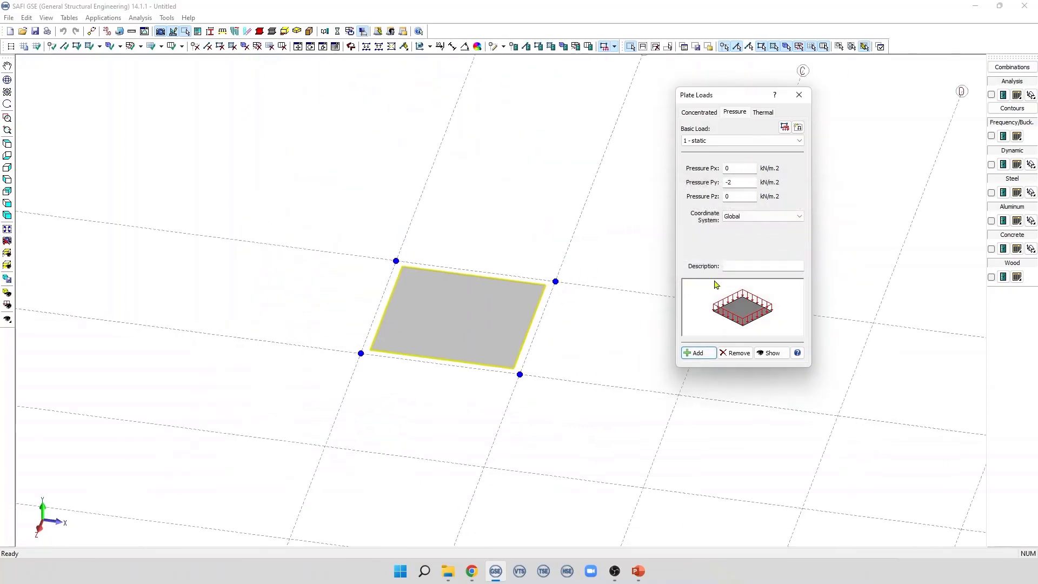
pyautogui.click(773, 353)
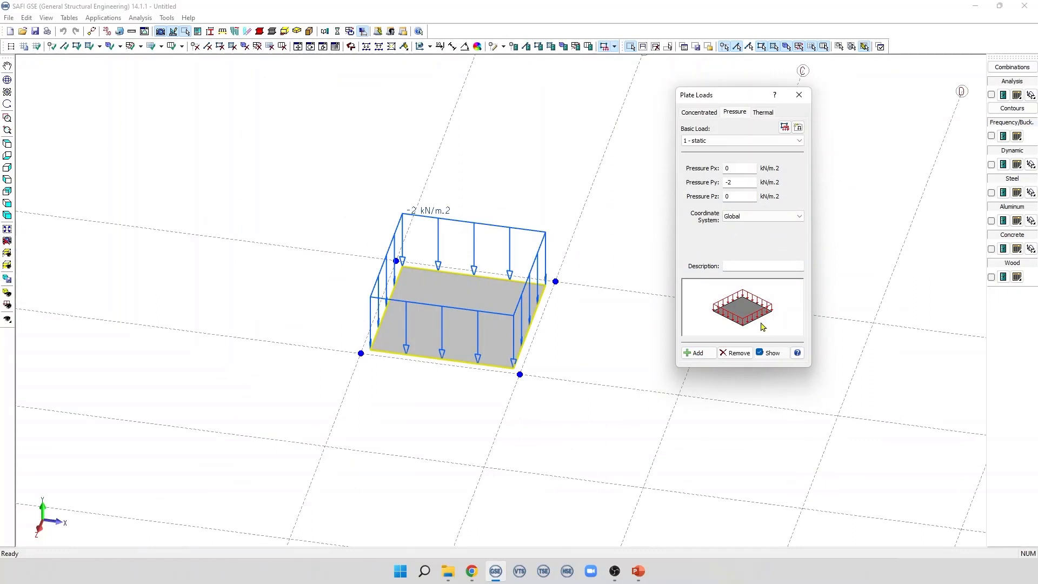
pyautogui.click(776, 355)
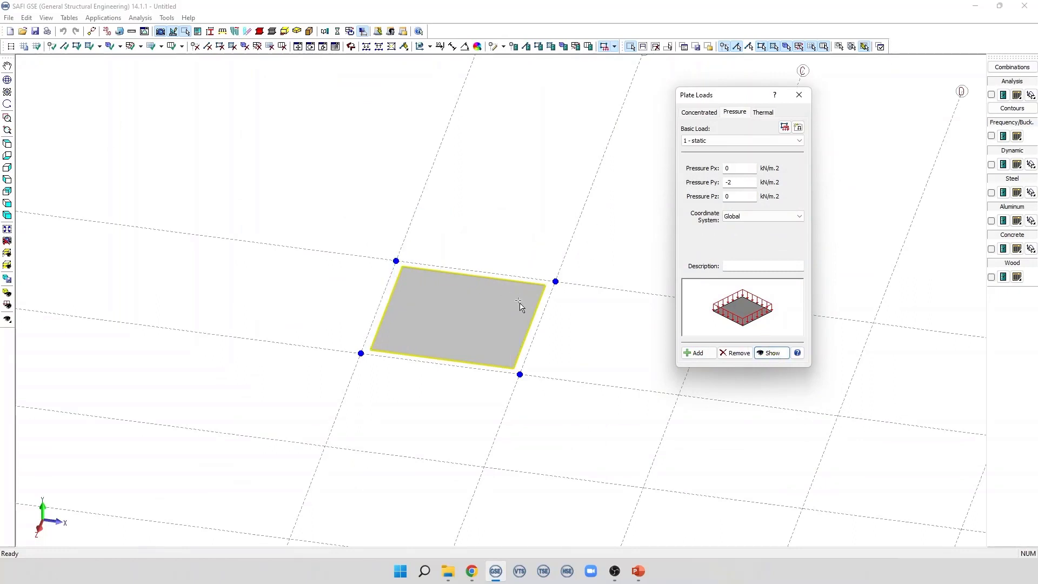
pyautogui.click(774, 355)
pyautogui.scroll(2, 503, 346)
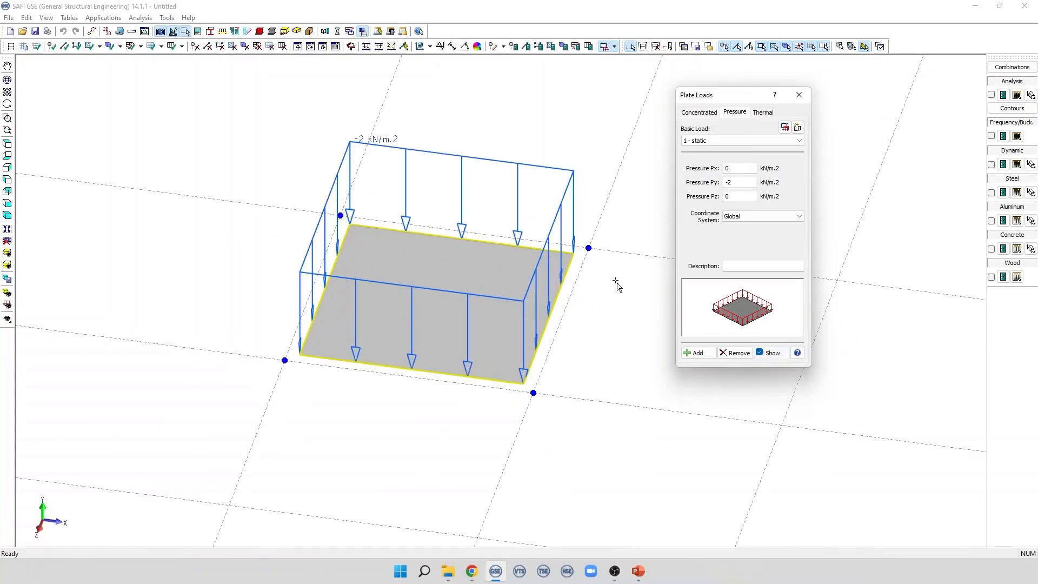
pyautogui.click(749, 218)
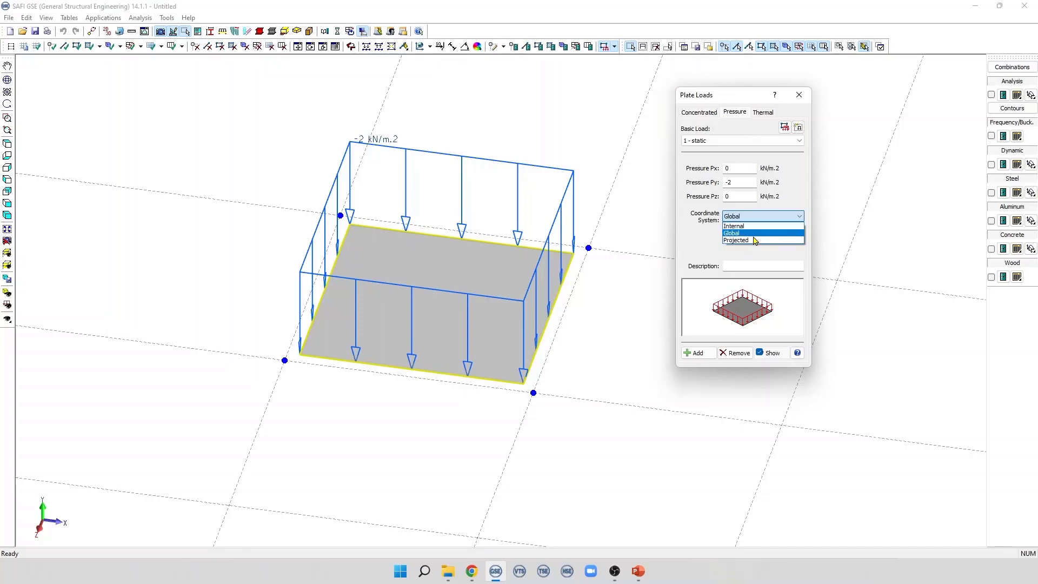
pyautogui.click(705, 237)
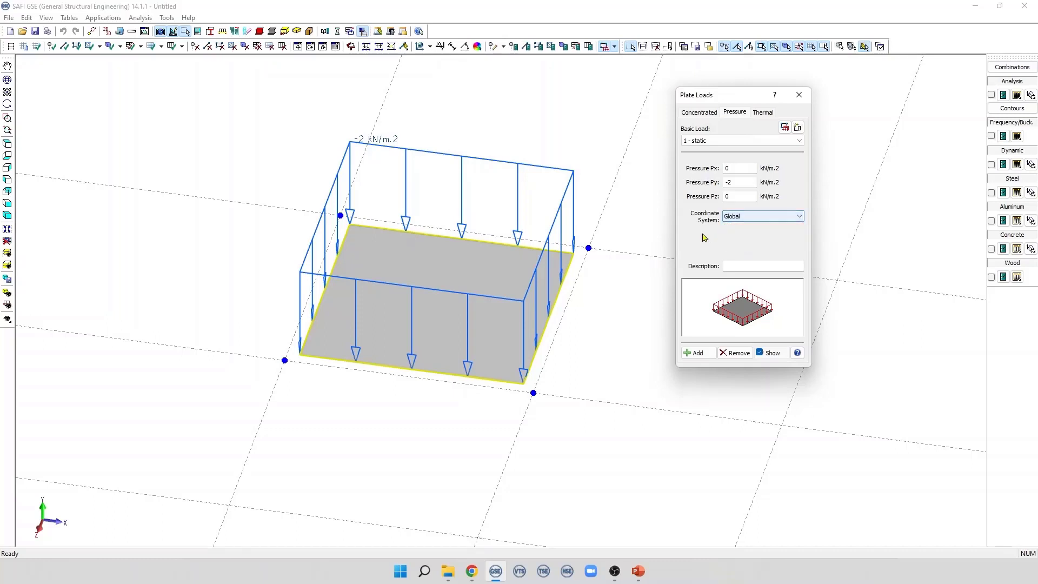
# - Review plate 1's -2 kN/m² Py row in the Pressure Plate Loads table, then close it
pyautogui.click(785, 128)
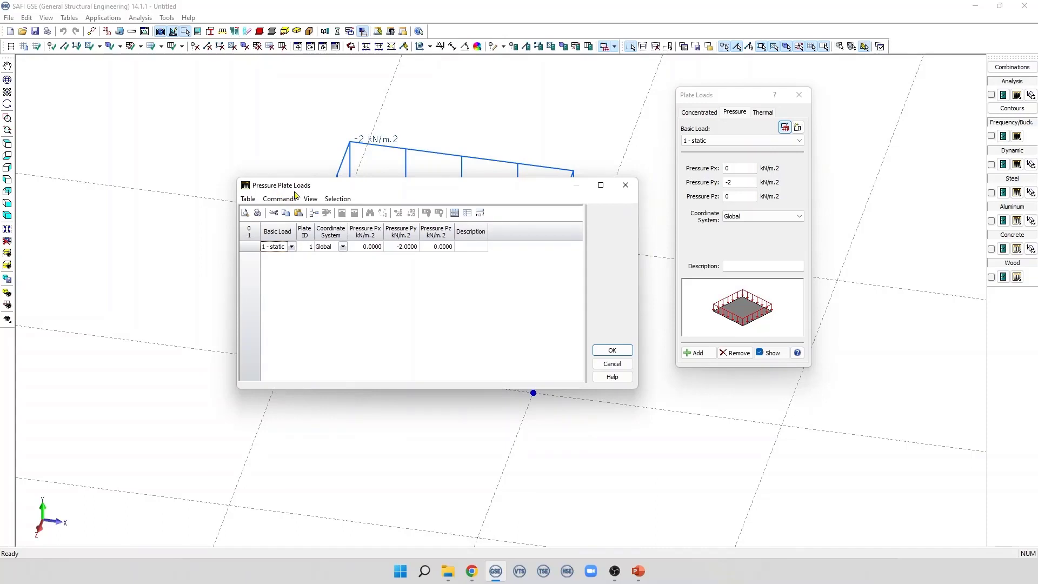
pyautogui.press('Escape')
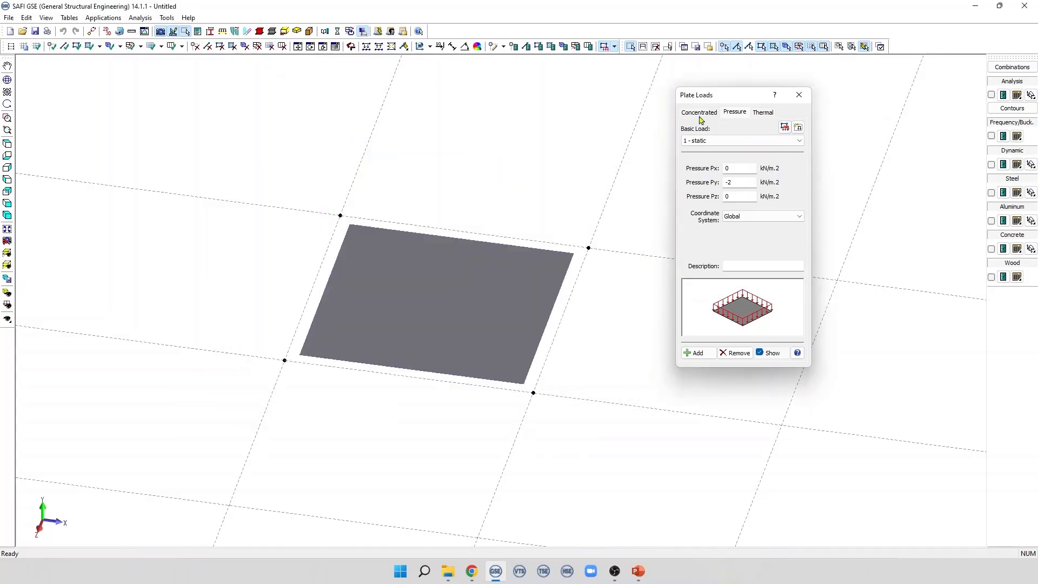
# - On the Thermal tab, select the plate, add a 25 °C ΔT Membrane load and show it
pyautogui.click(762, 114)
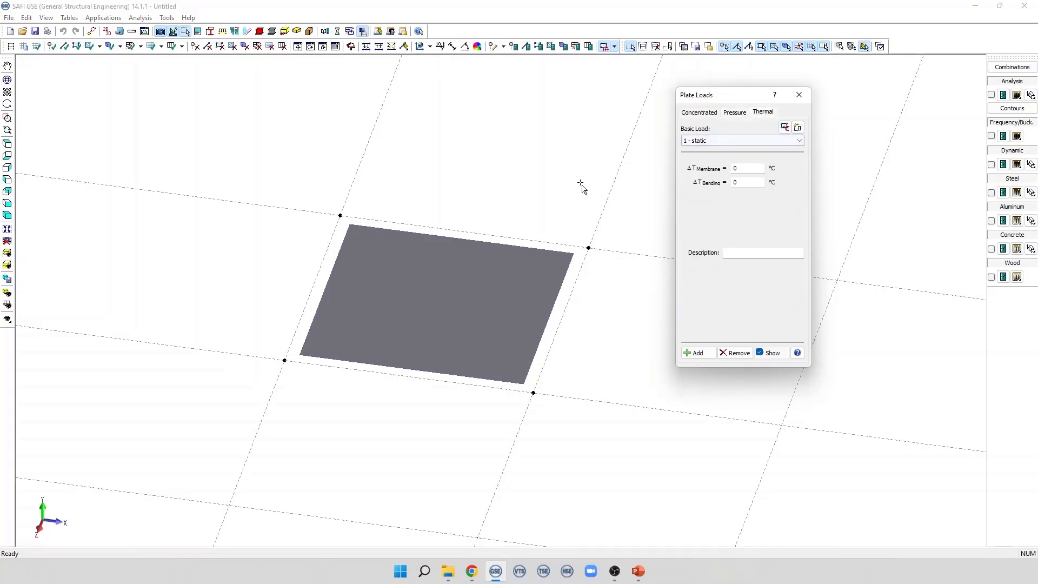
pyautogui.hotkey('ctrl', 'a')
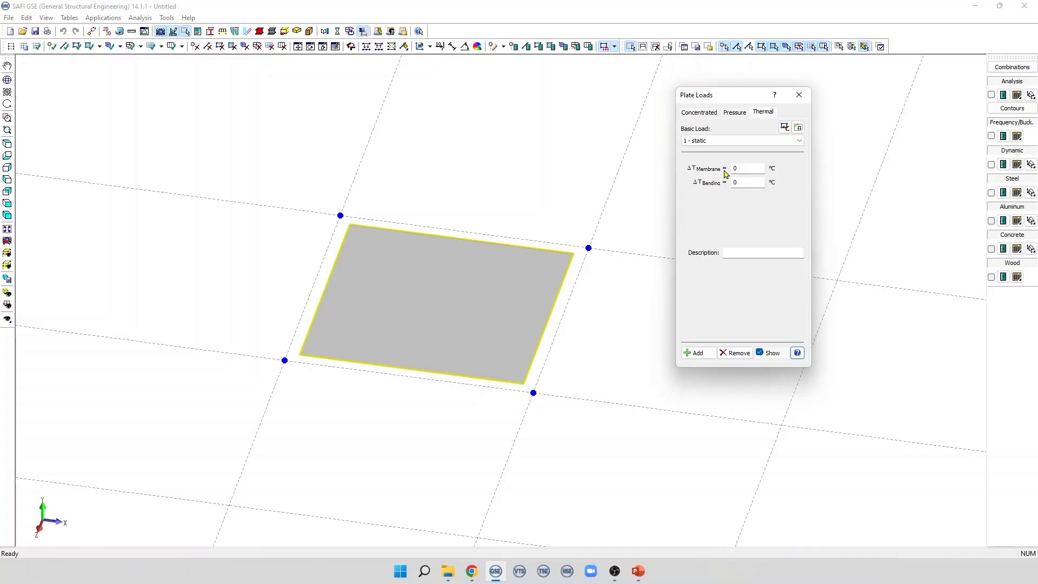
pyautogui.doubleClick(740, 170)
pyautogui.write('25')
pyautogui.click(710, 355)
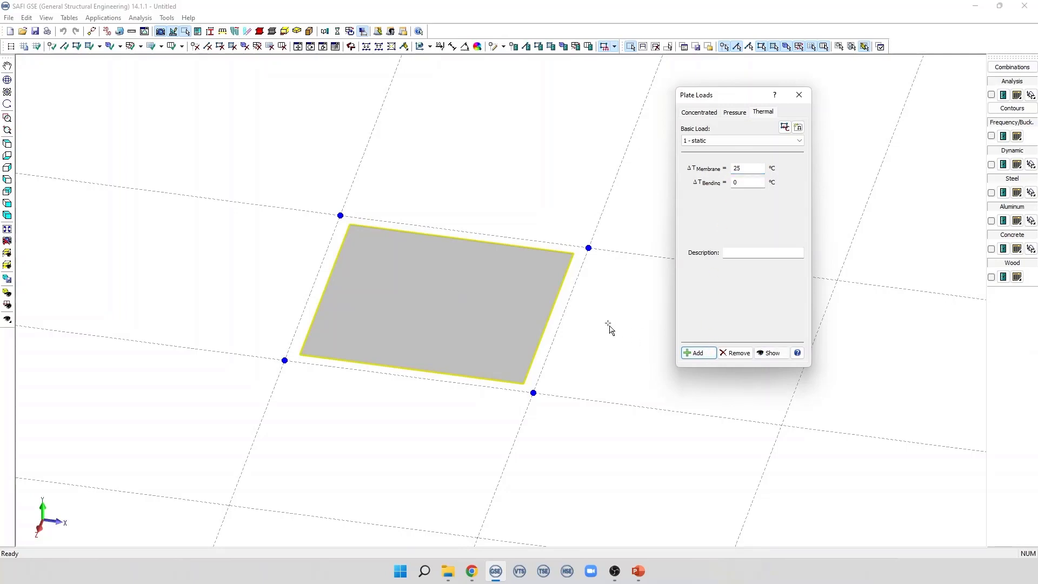
pyautogui.click(769, 353)
pyautogui.scroll(3, 415, 324)
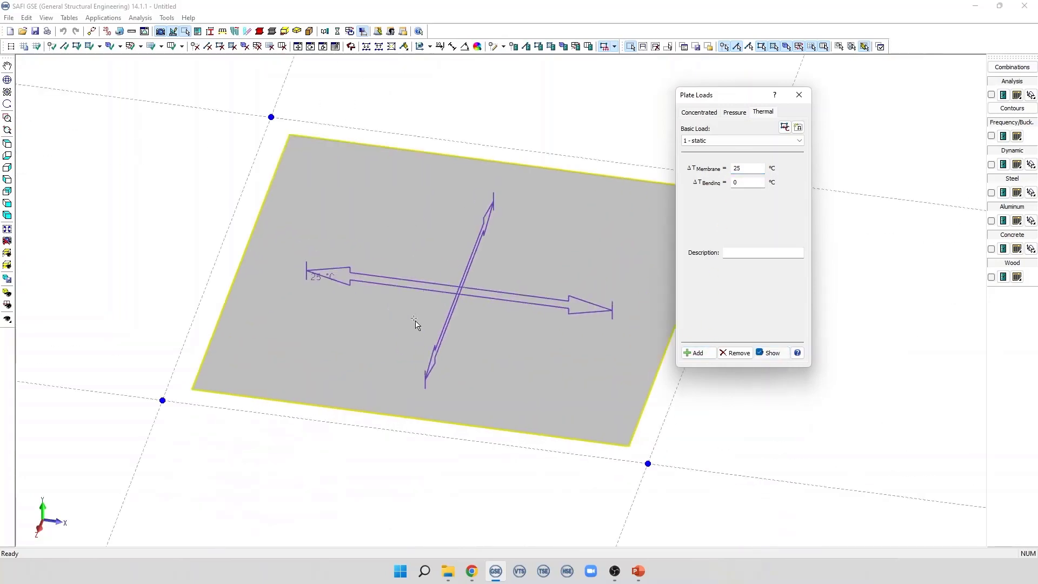
pyautogui.scroll(-3, 406, 249)
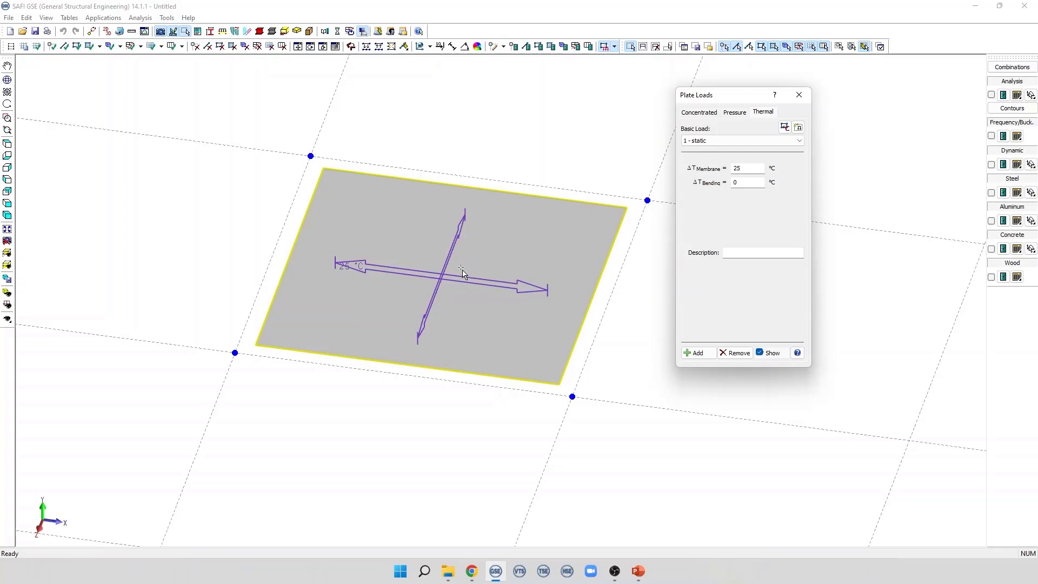
# - Clear ΔT Membrane and add a 25 °C ΔT Bending load, overwriting the membrane load
pyautogui.doubleClick(743, 168)
pyautogui.press('BackSpace')
pyautogui.doubleClick(745, 181)
pyautogui.write('25')
pyautogui.moveTo(209, 116); pyautogui.dragTo(662, 465)
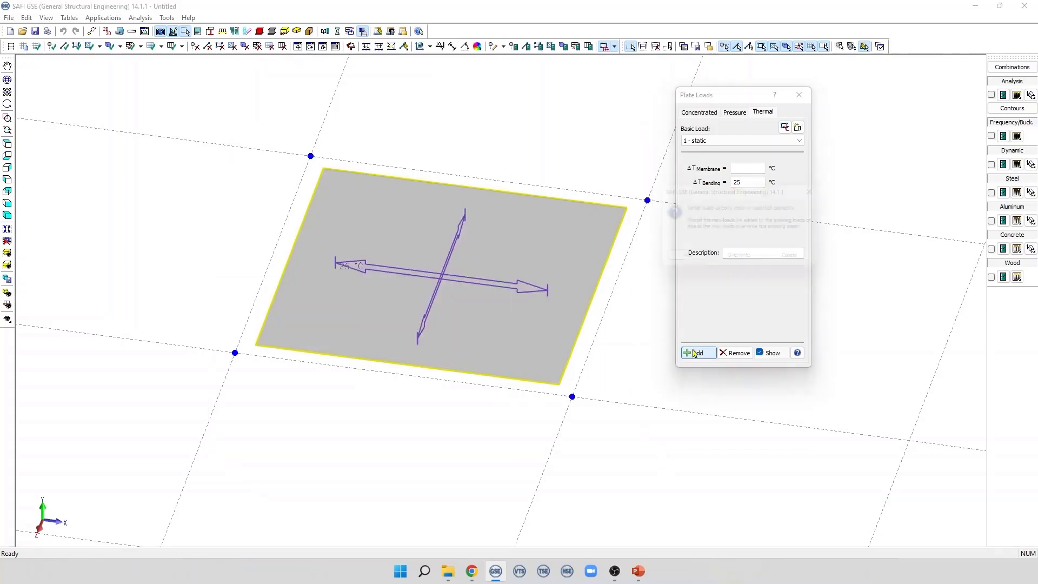
pyautogui.click(694, 352)
pyautogui.click(743, 261)
pyautogui.scroll(3, 417, 256)
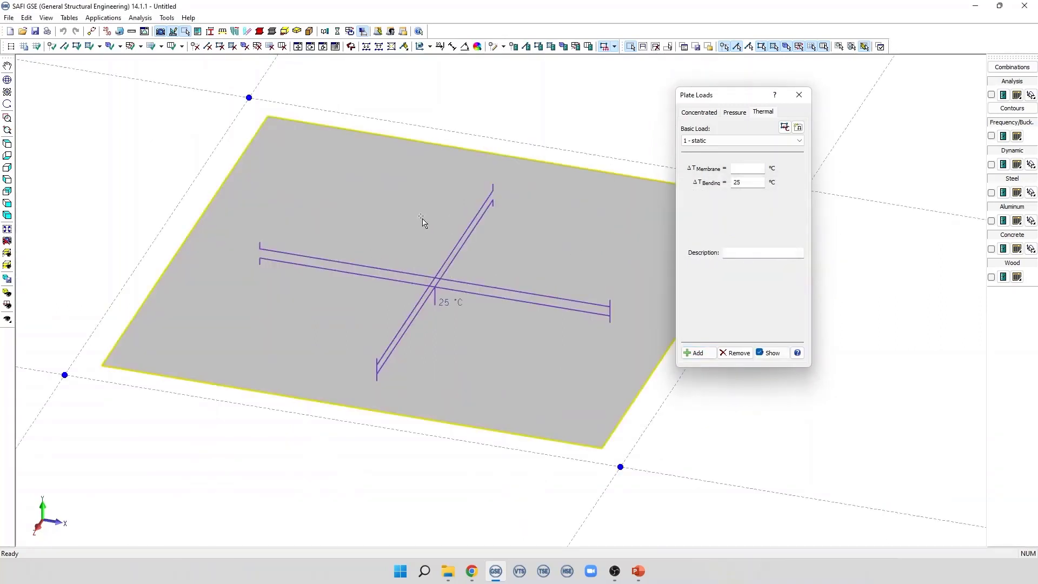
pyautogui.scroll(-3, 352, 216)
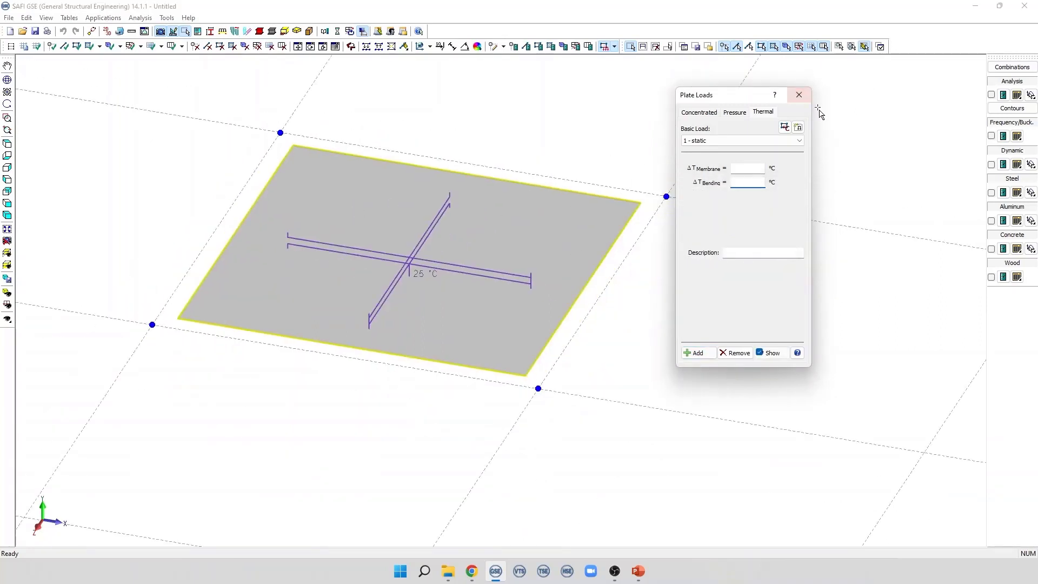